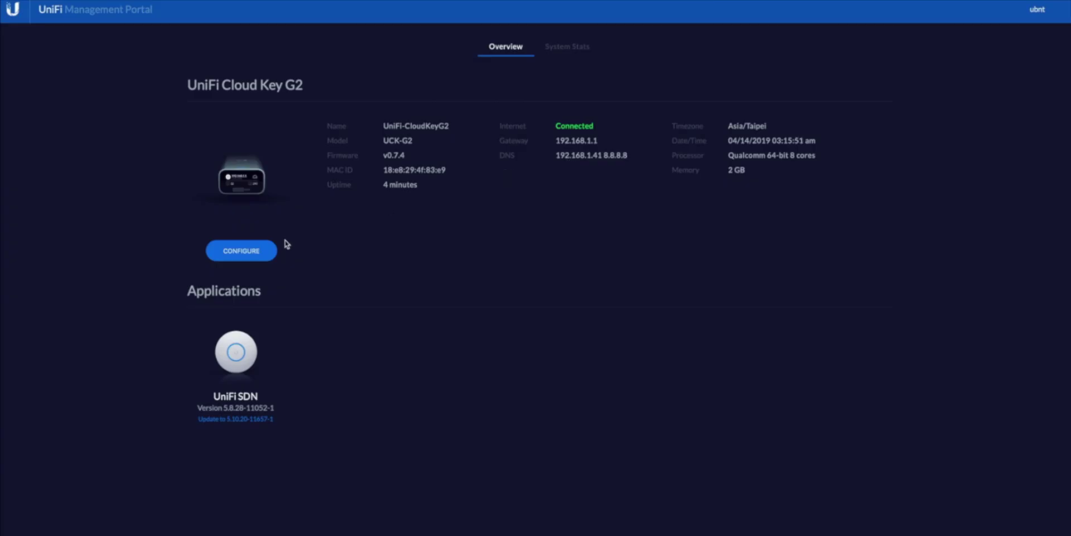
Step: Open the Cloud Key settings and switch the network configuration mode to Static
click(250, 255)
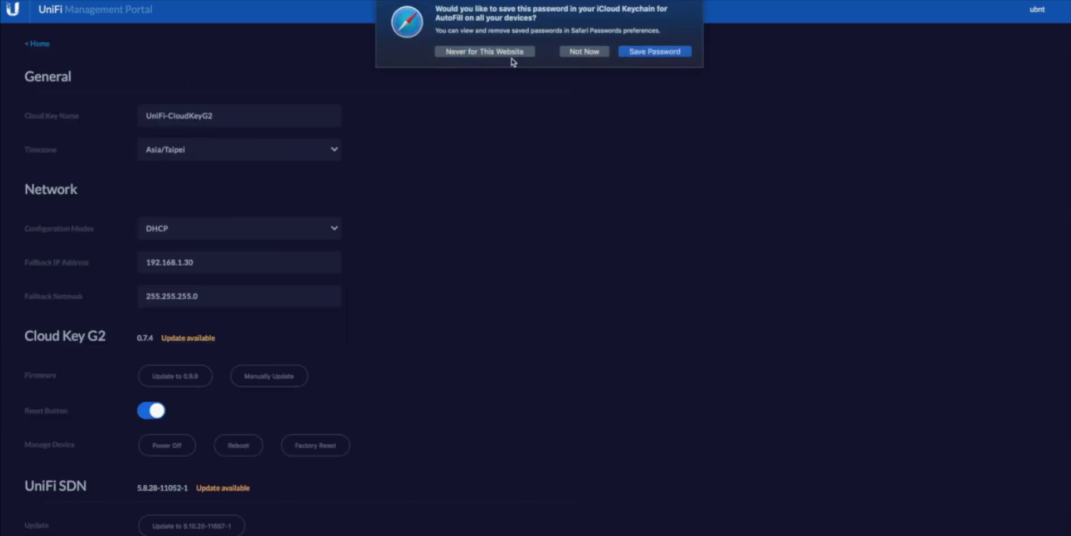
click(640, 51)
click(218, 262)
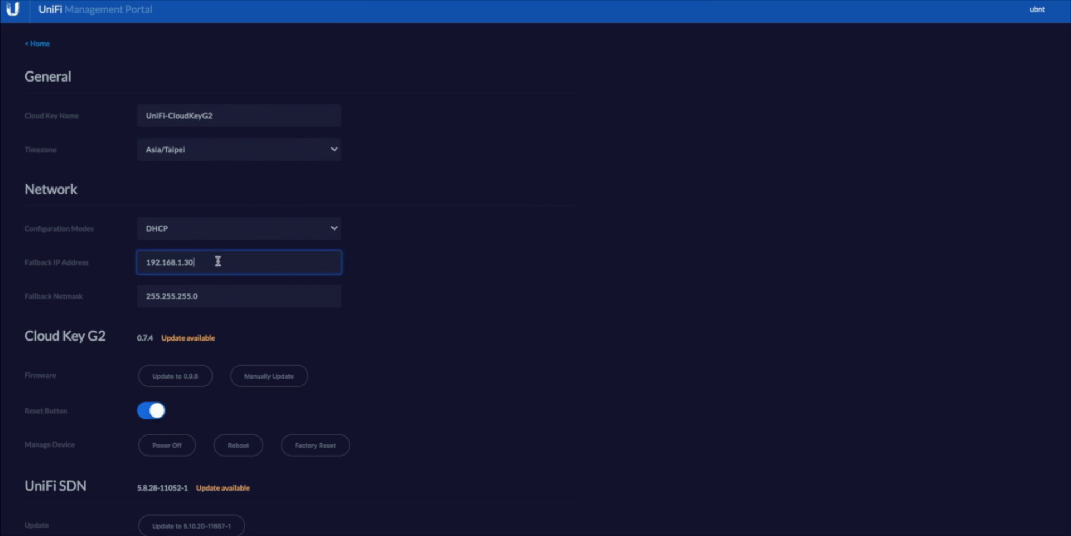
click(232, 239)
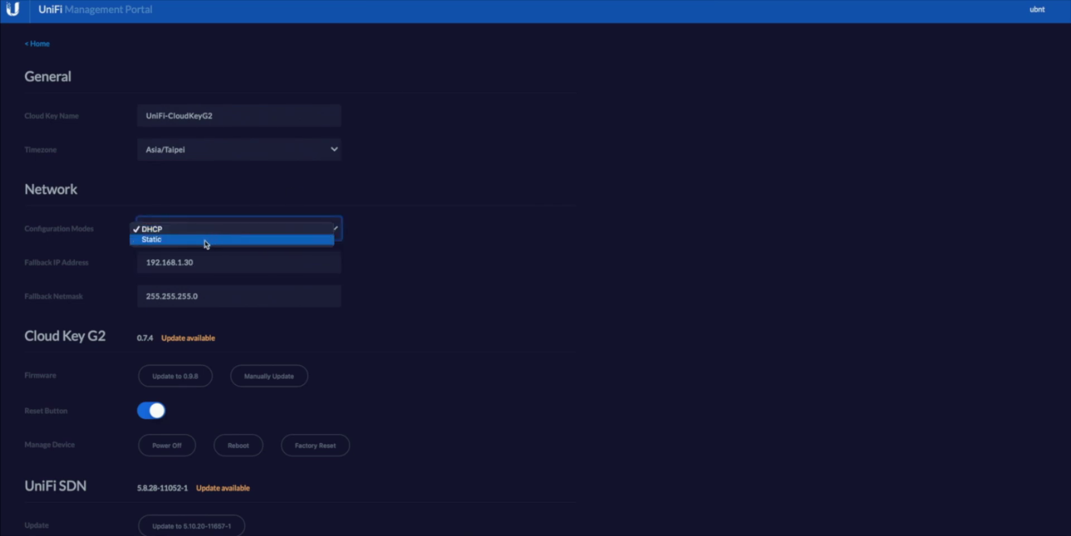
click(204, 240)
Step: Set IP address 192.168.1.10 and netmask 255.255.255.128, then save the static settings
click(211, 262)
key(BackSpace)
key(BackSpace)
text(10)
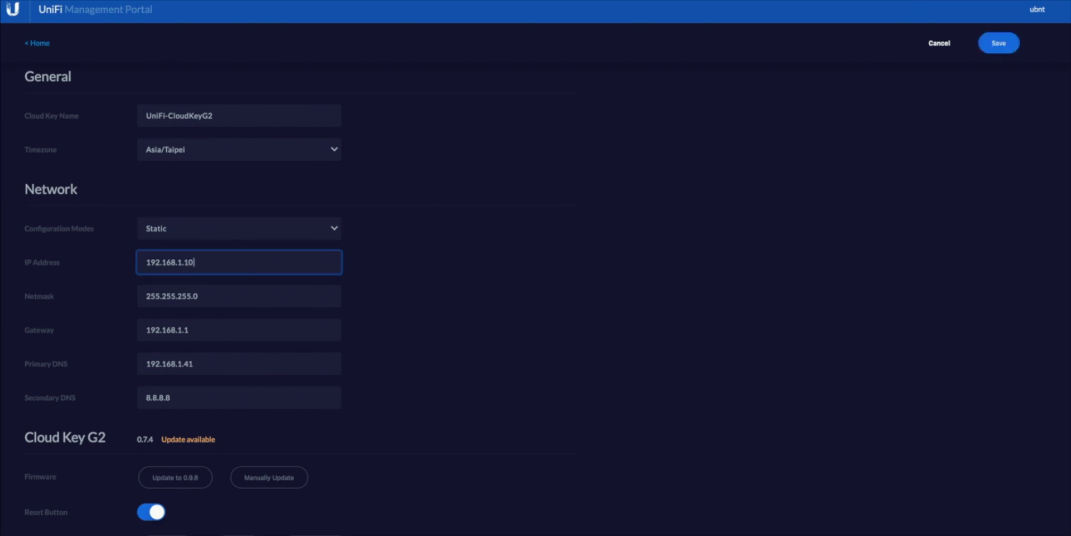
click(222, 295)
key(BackSpace)
text(128)
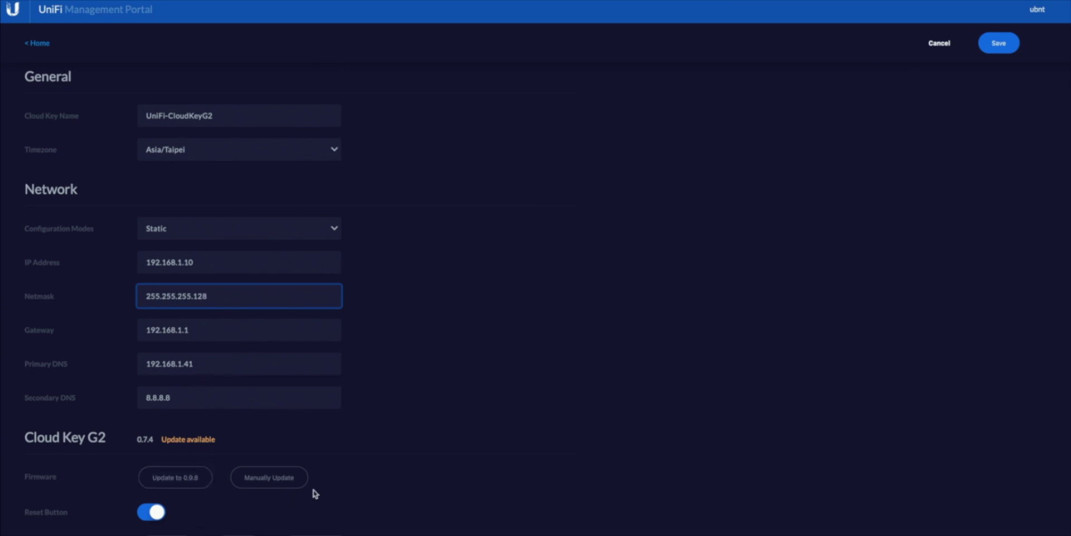
scroll(314, 491, down, 1)
click(998, 46)
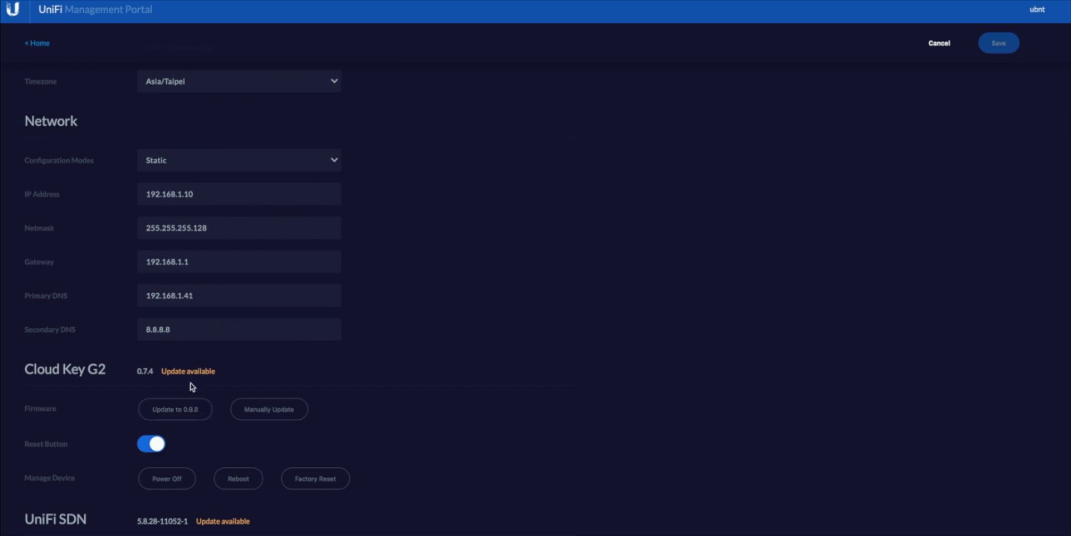
Step: Load the Cloud Key in the browser at its new static address
key(super+l)
text(192.1)
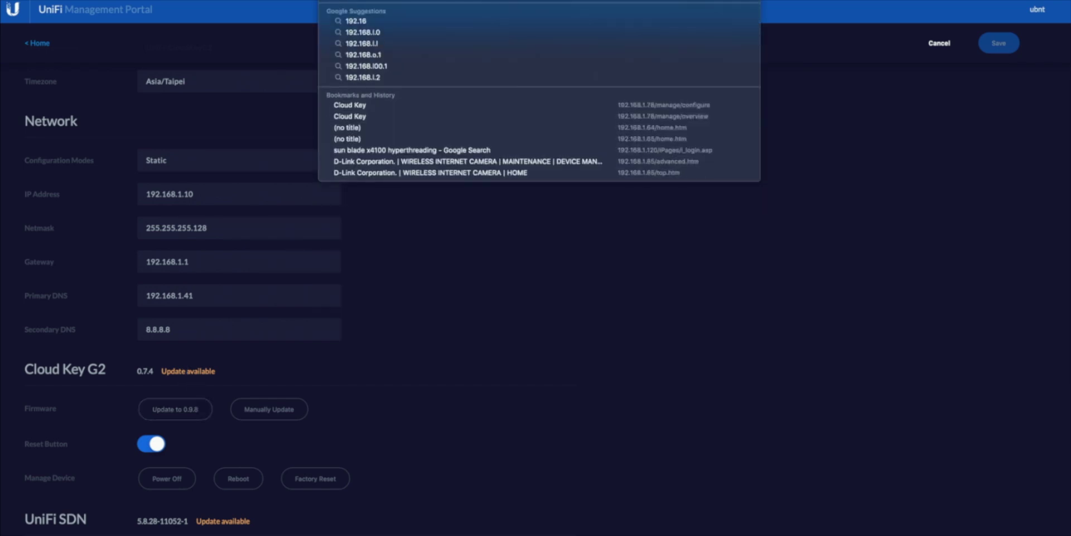
text(.1.10)
key(Return)
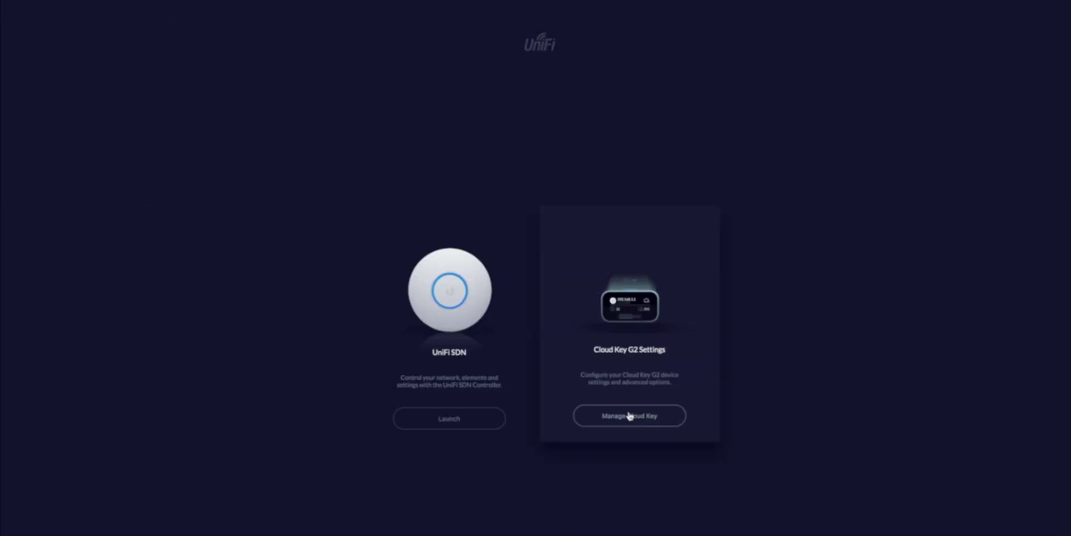
Step: Log in to Cloud Key management with the account username and password, saving the password
click(629, 416)
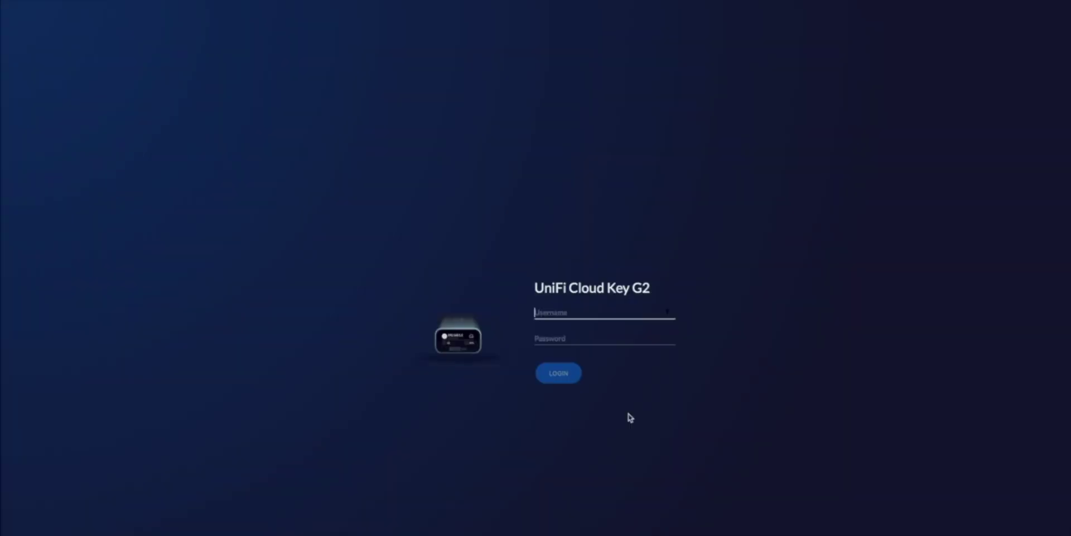
text(u)
click(605, 338)
text(ubn)
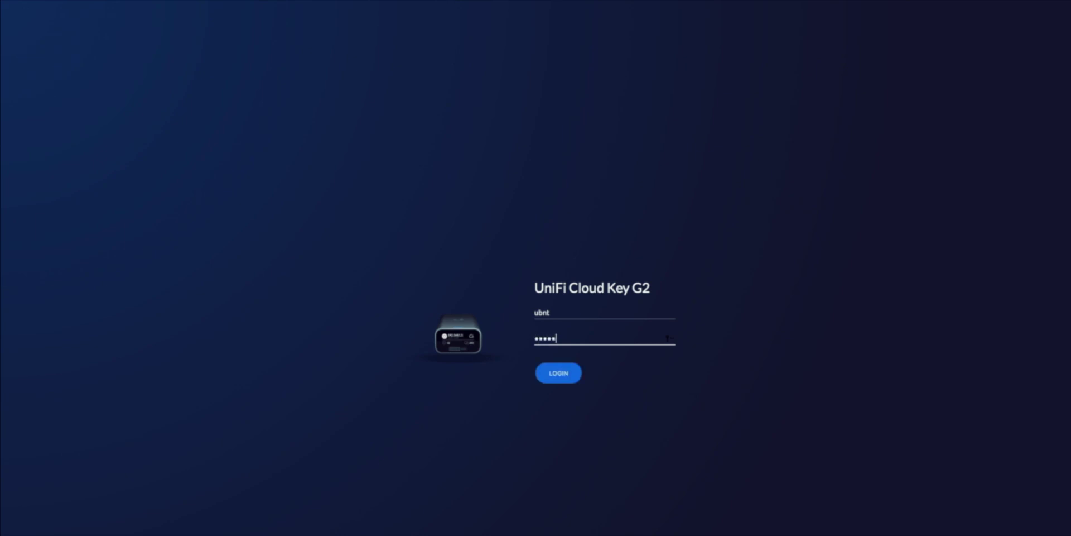
key(Return)
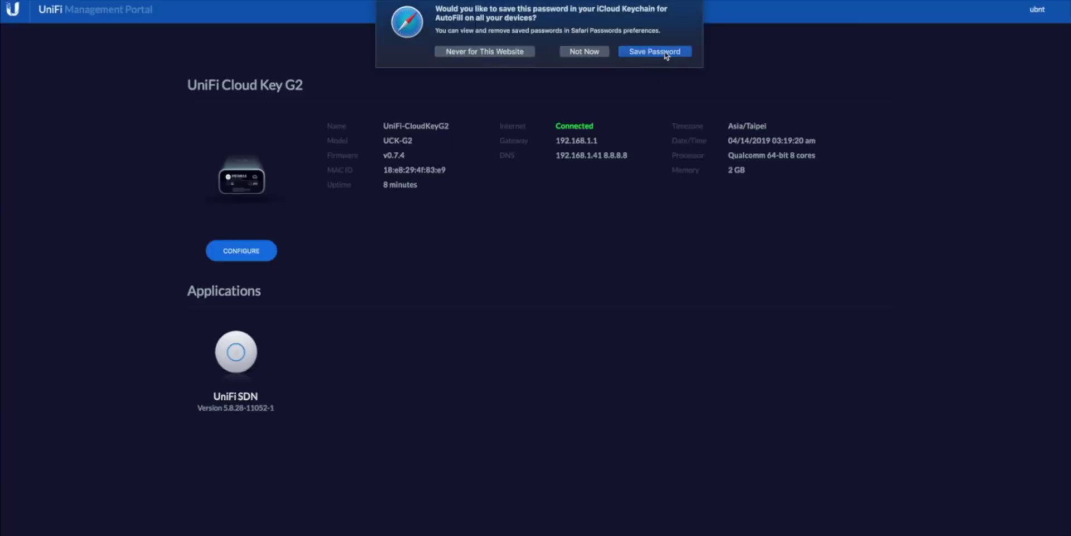
click(655, 51)
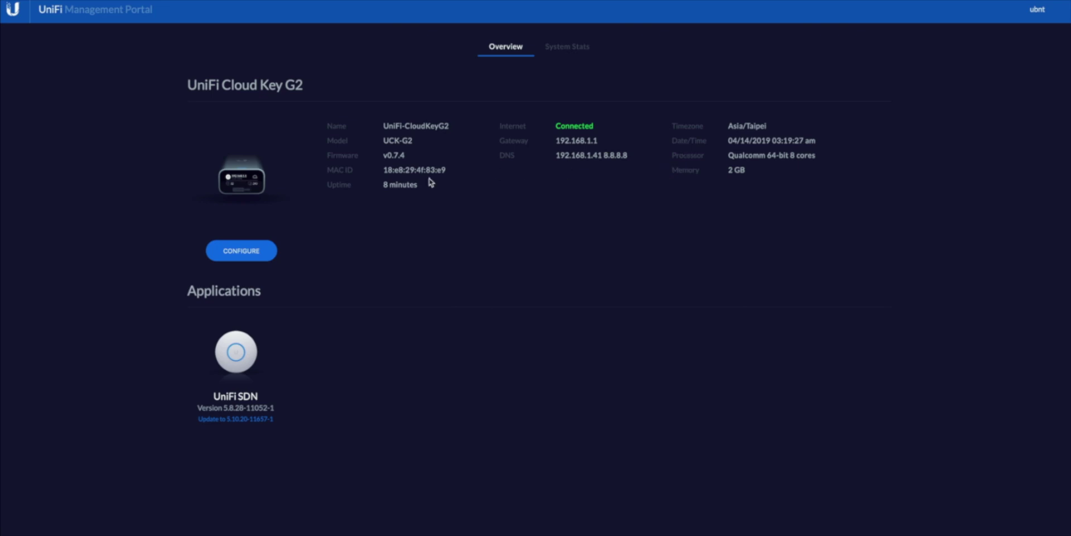
Step: Start and confirm the Cloud Key firmware update to 0.9.8
click(254, 254)
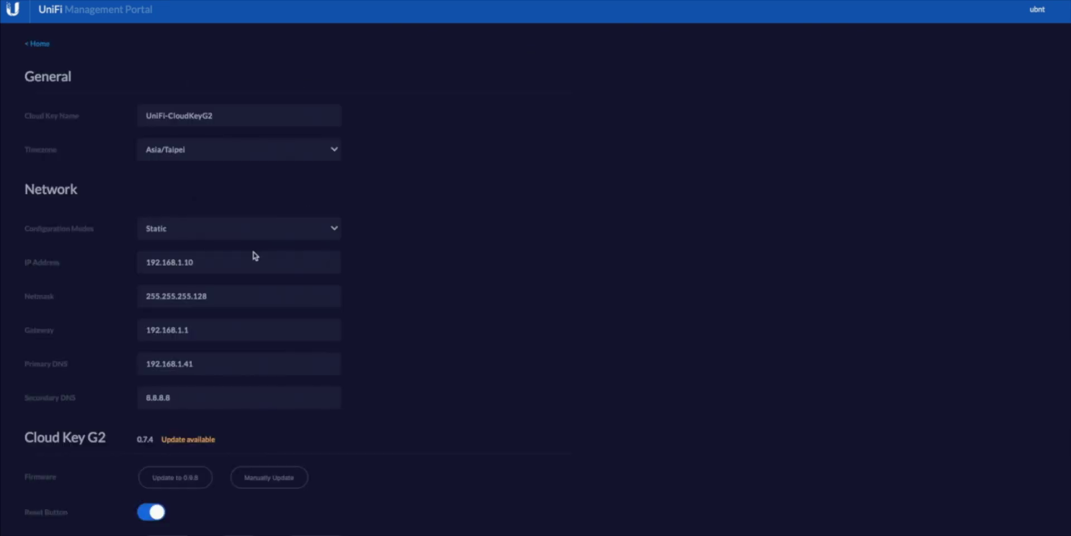
click(182, 478)
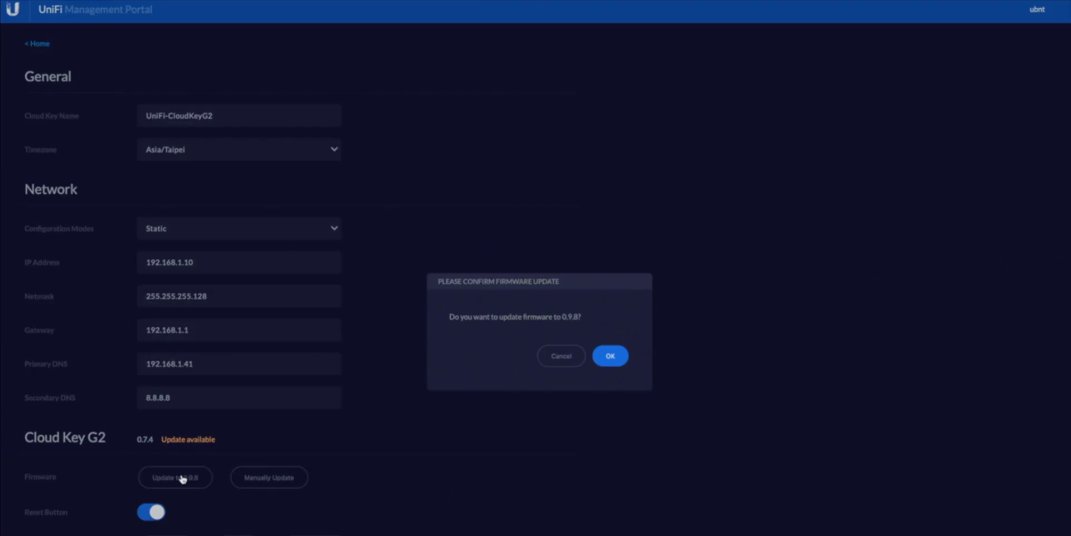
click(608, 358)
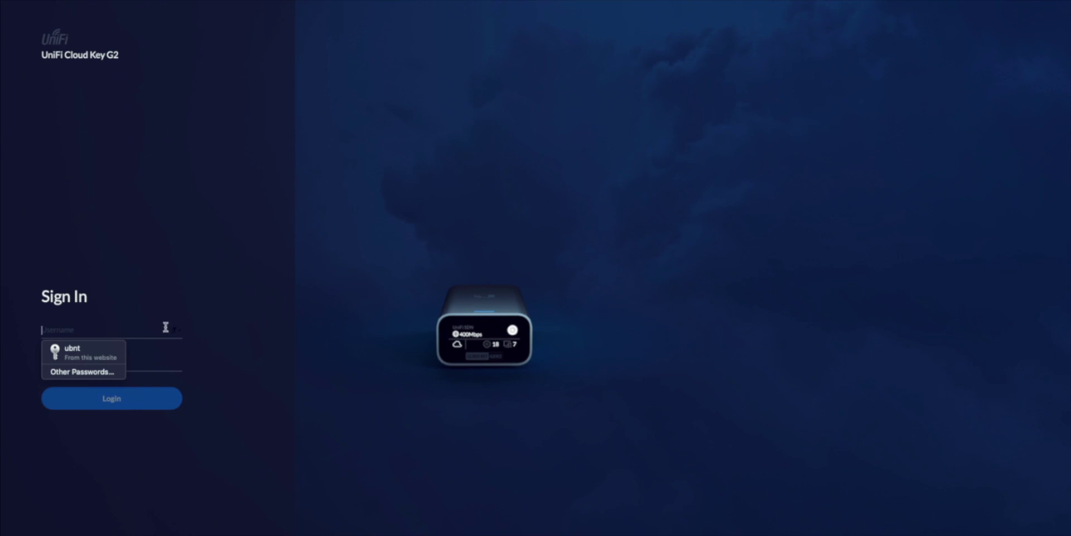
Step: Sign in with the saved login, check Storage 1 capacity and performance stats, then view Controllers
click(101, 352)
click(159, 398)
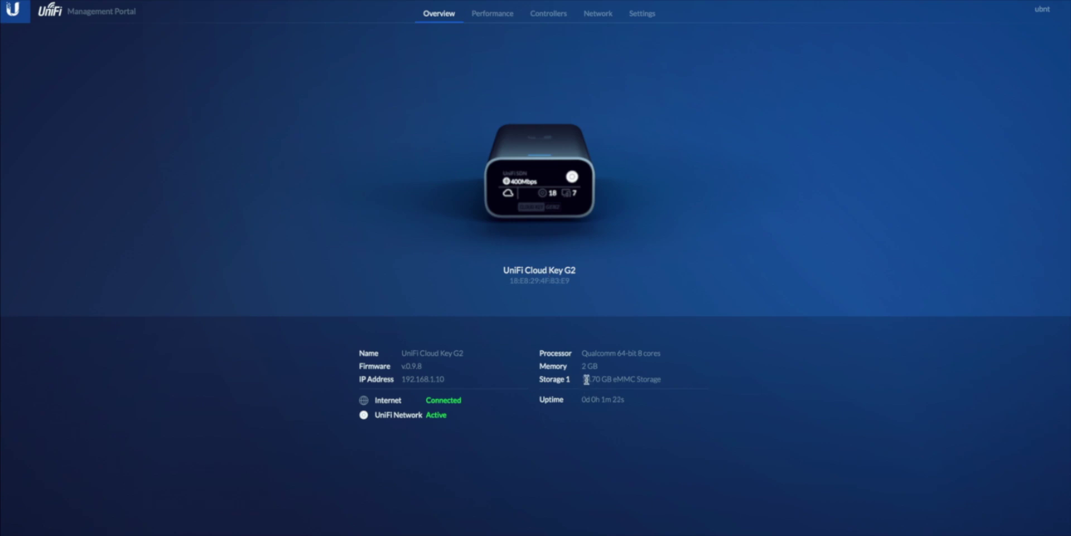
drag(584, 379, 673, 384)
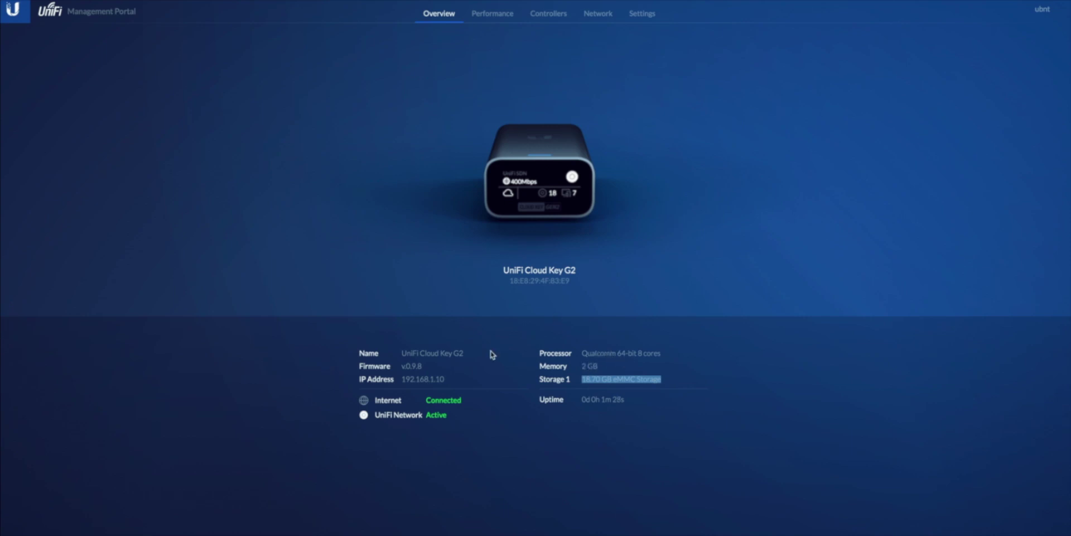
click(500, 15)
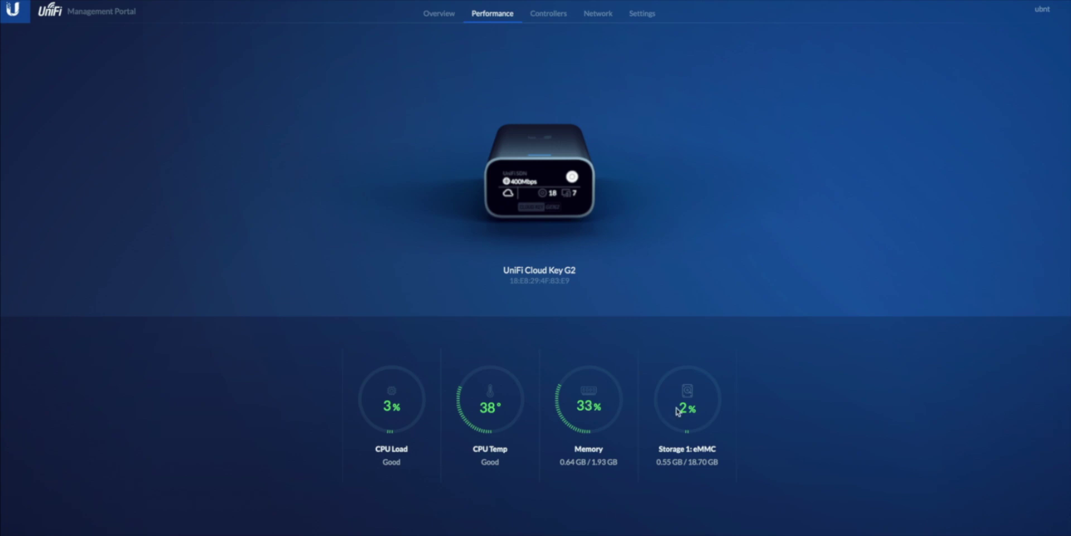
click(554, 15)
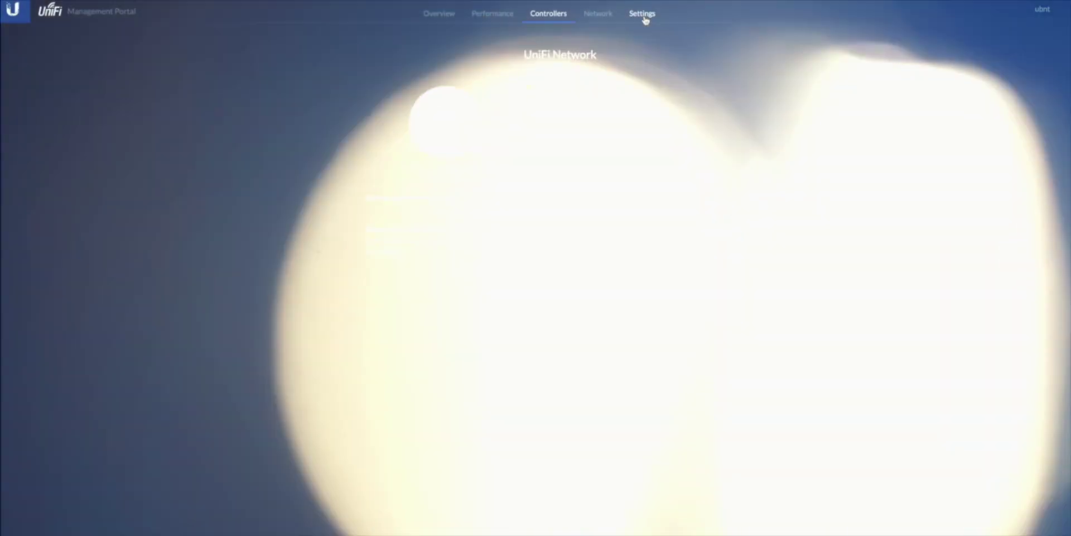
Step: Choose a different timezone in the Cloud Key settings
click(642, 13)
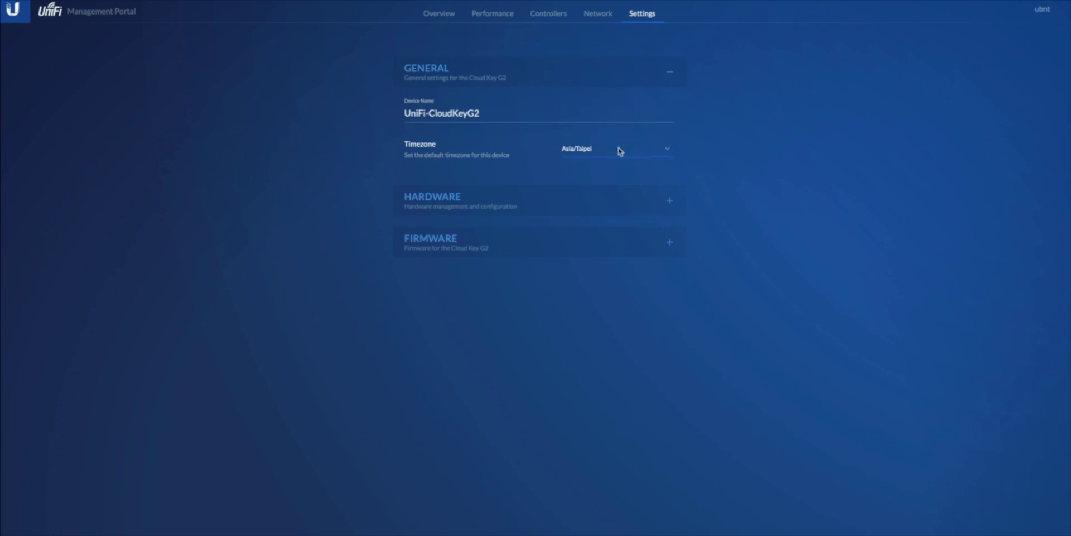
click(618, 151)
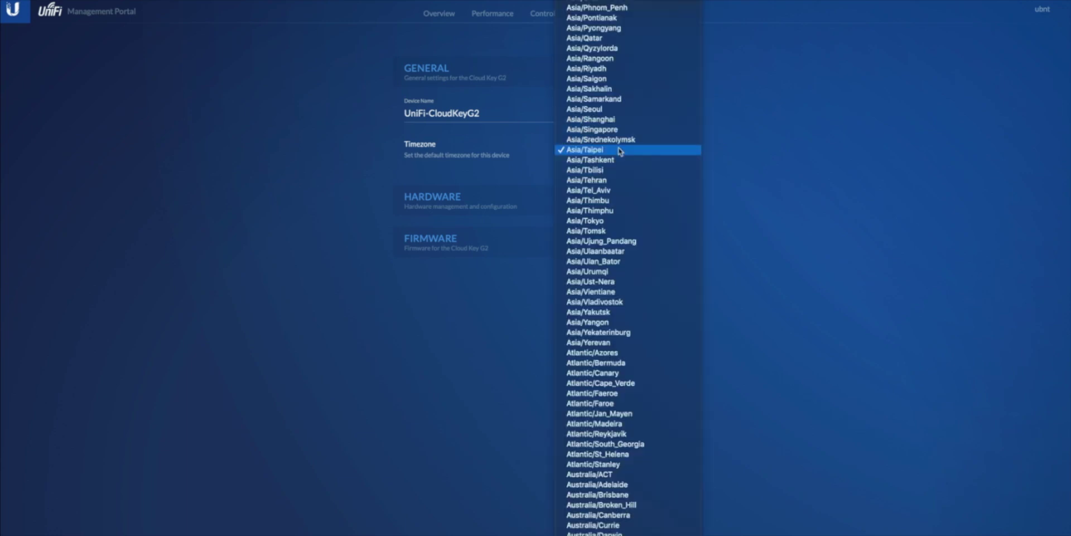
scroll(620, 150, down, 15)
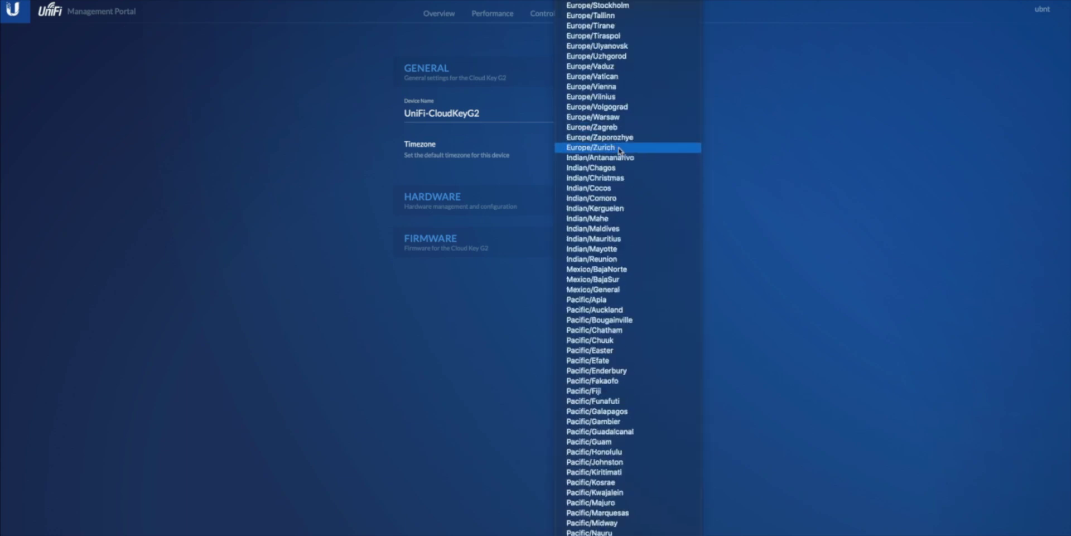
scroll(619, 151, up, 15)
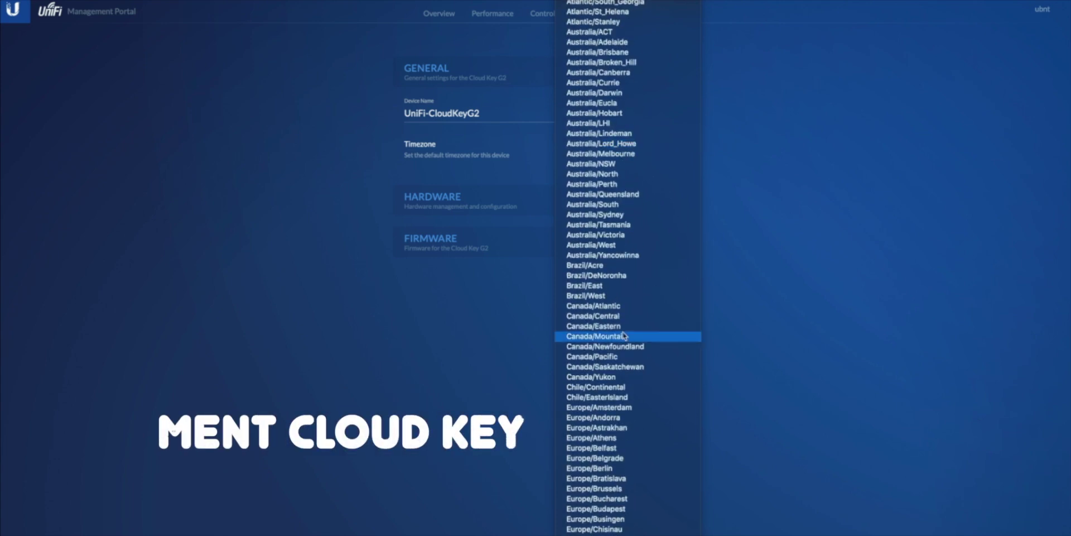
click(614, 346)
Step: Confirm firmware v0.9.8 in the hardware section, then select the controller version on Controllers
click(668, 204)
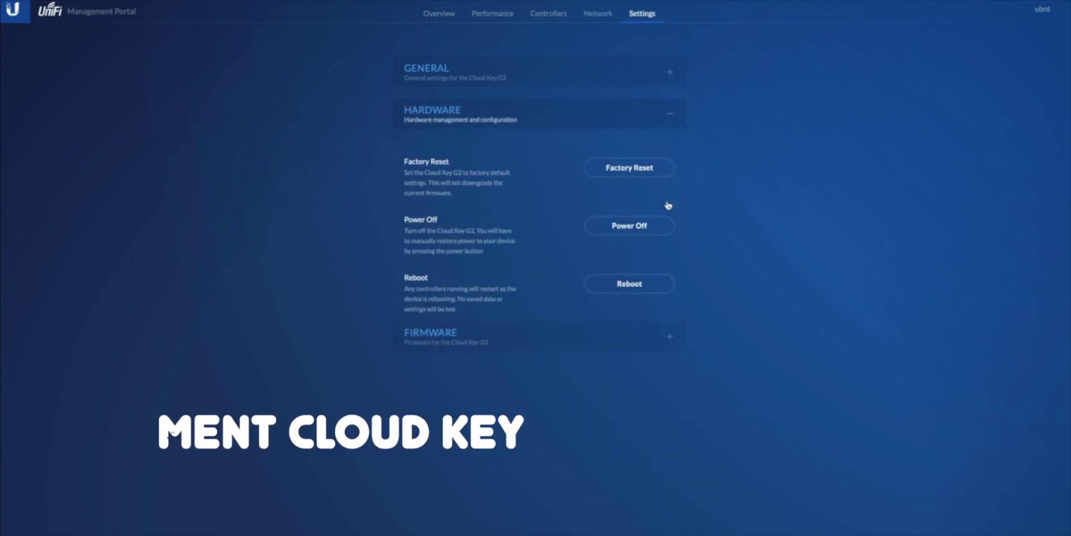
click(670, 338)
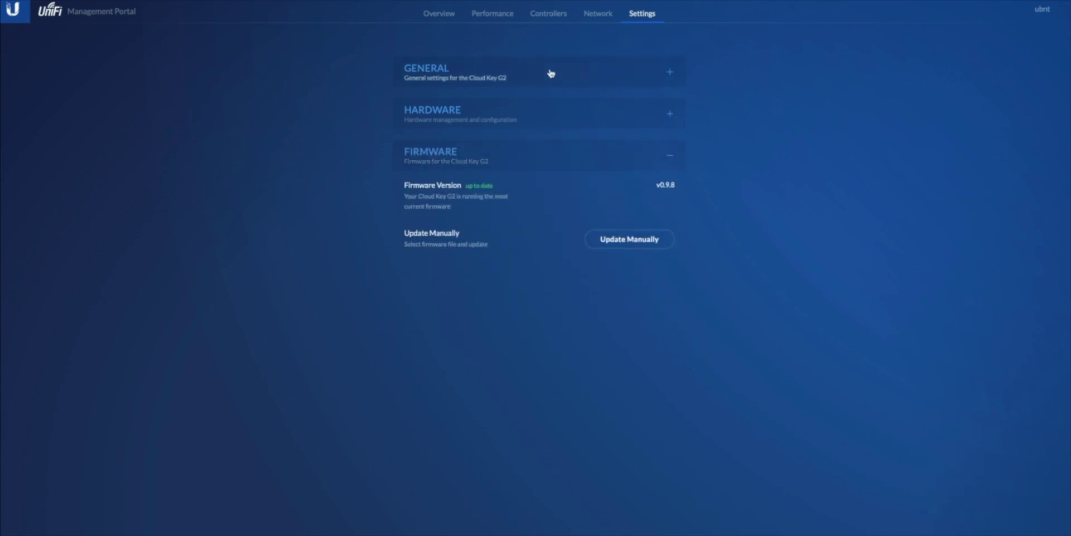
click(555, 21)
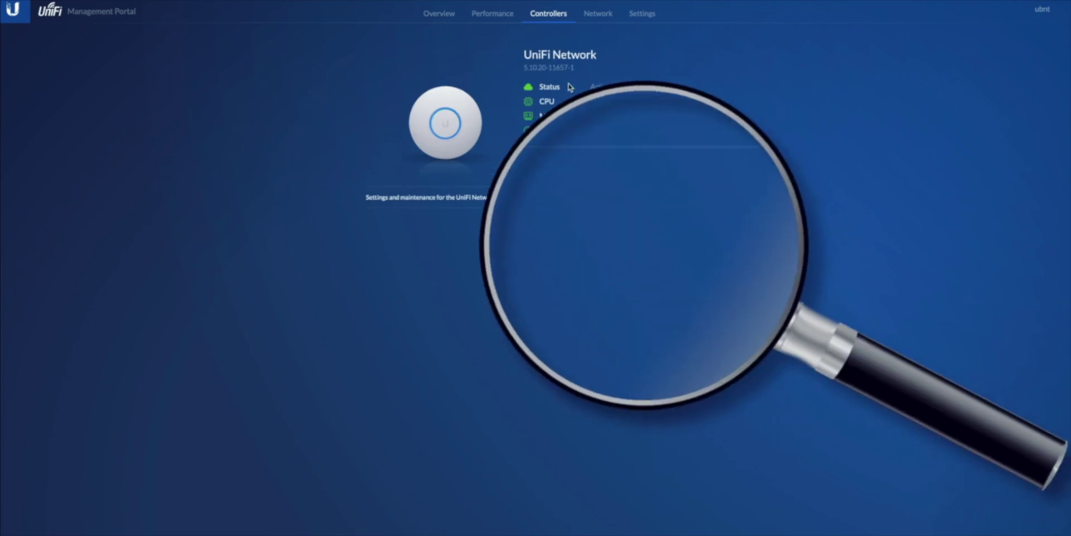
drag(485, 56, 626, 60)
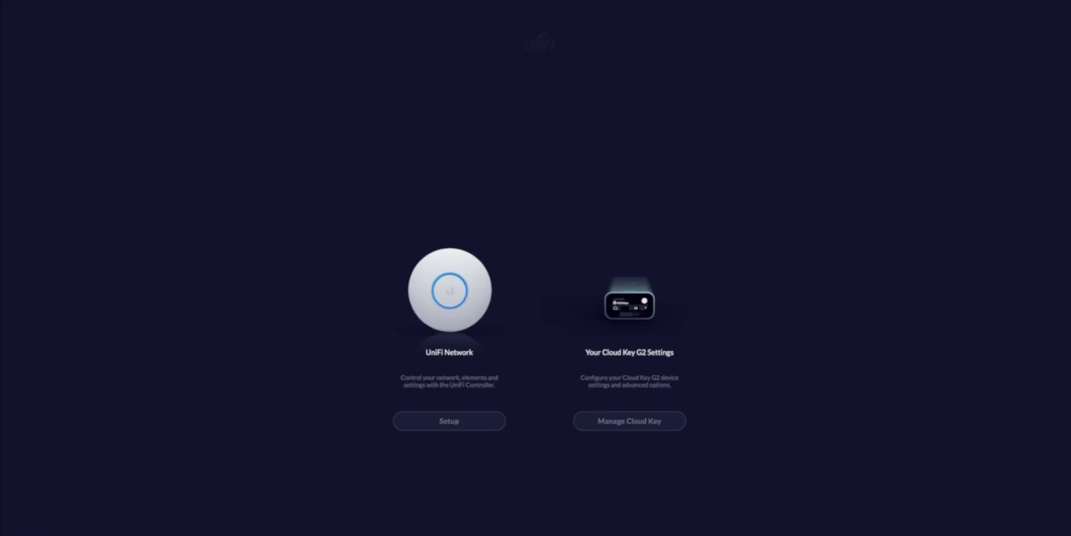
Step: Restore the controller in Setup from the Desktop backup 5.10.20-20190403-1611.unf
click(461, 297)
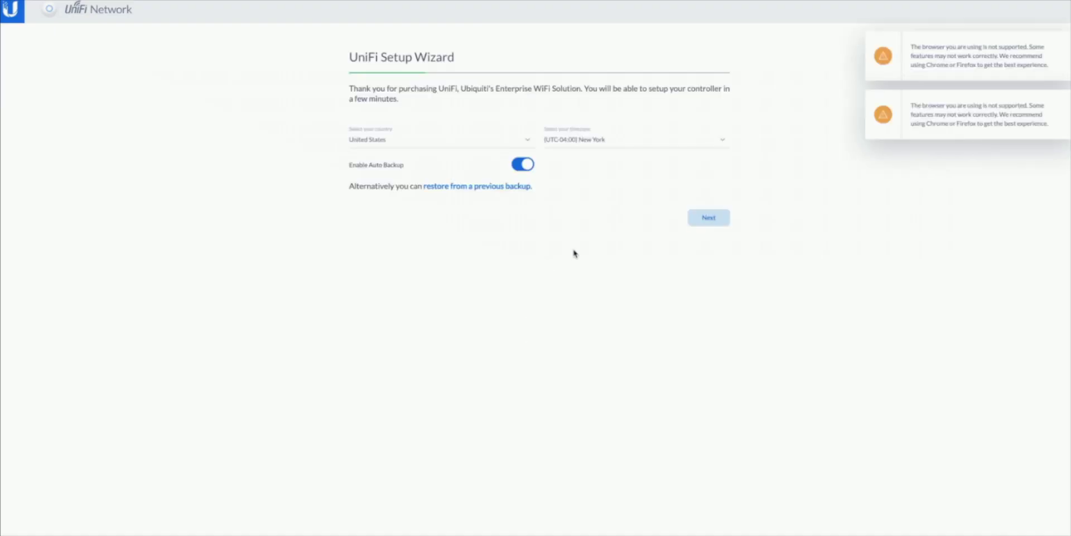
click(493, 187)
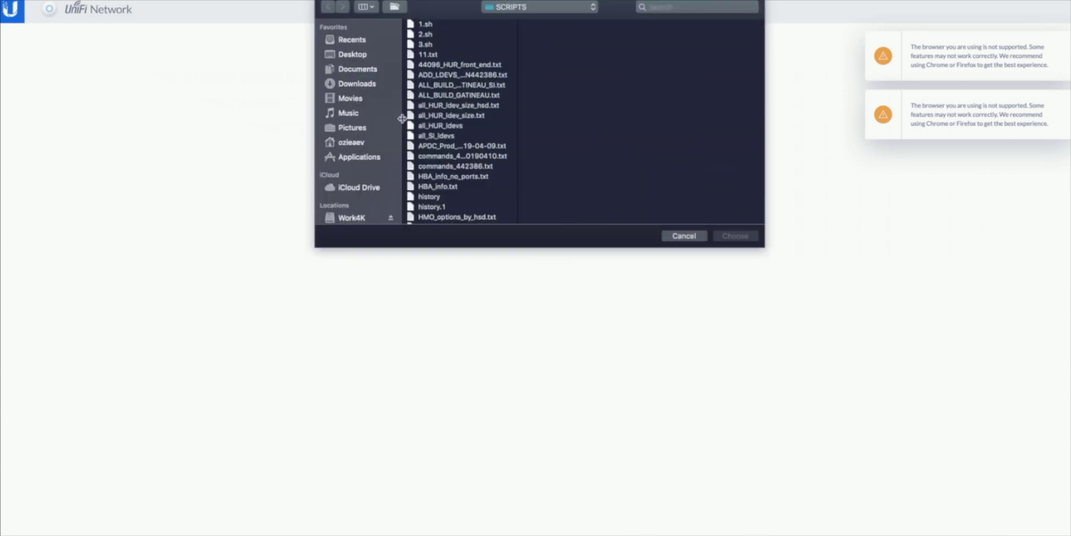
click(358, 59)
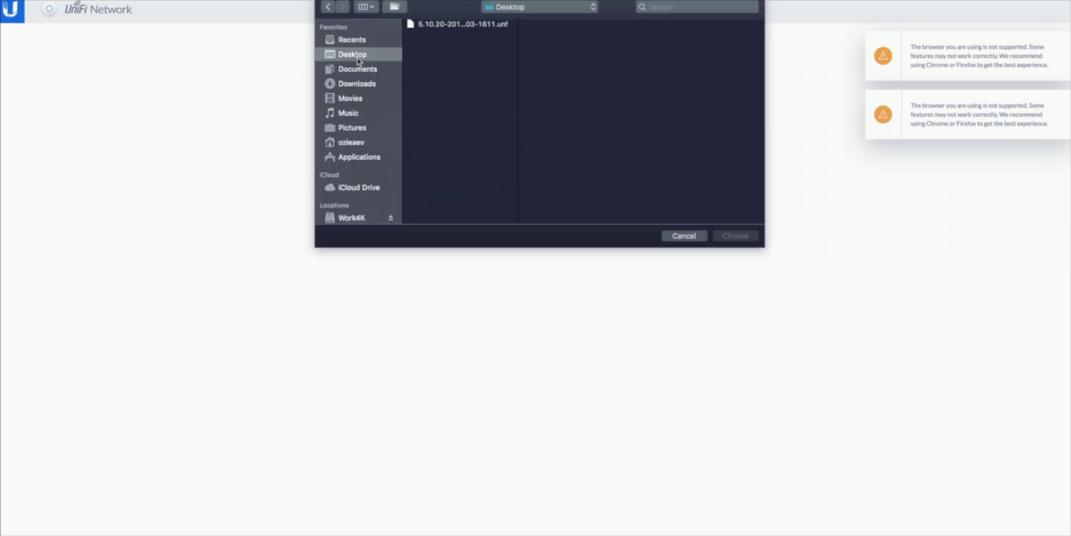
click(458, 25)
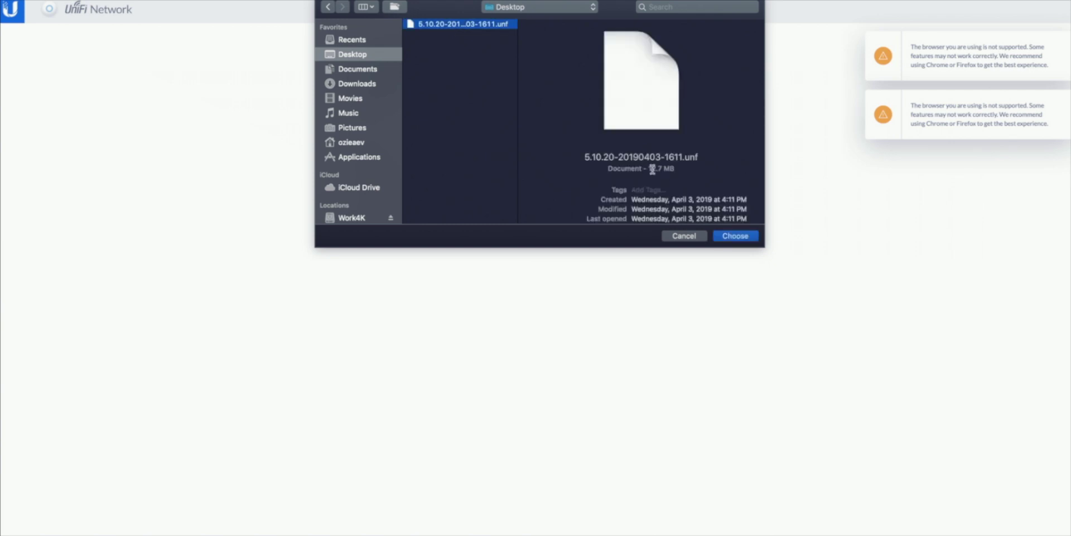
click(735, 236)
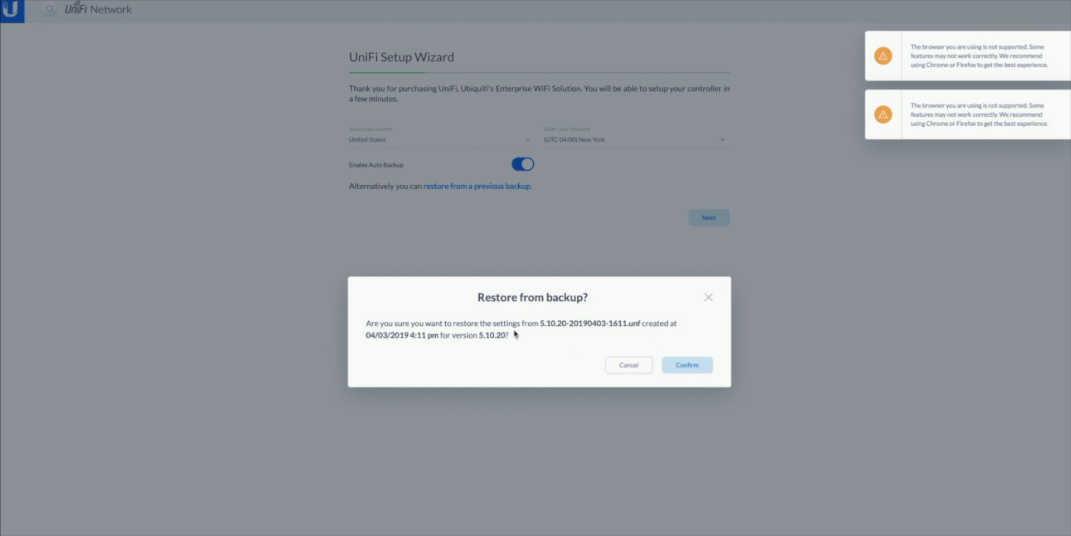
click(687, 366)
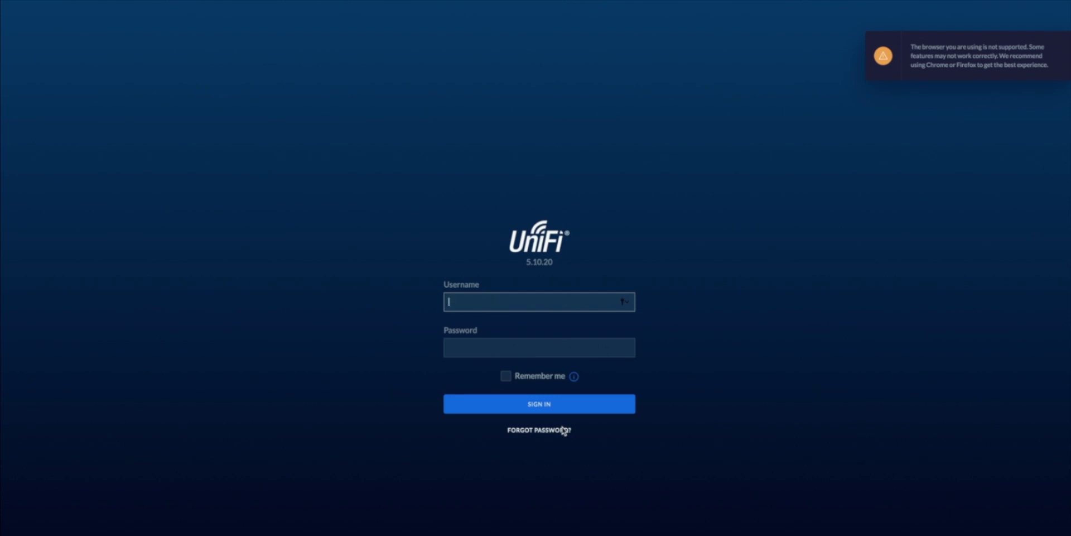
Step: Sign in with the controller credentials, save the password, and dismiss the browser warning and welcome splash
text(Oleg)
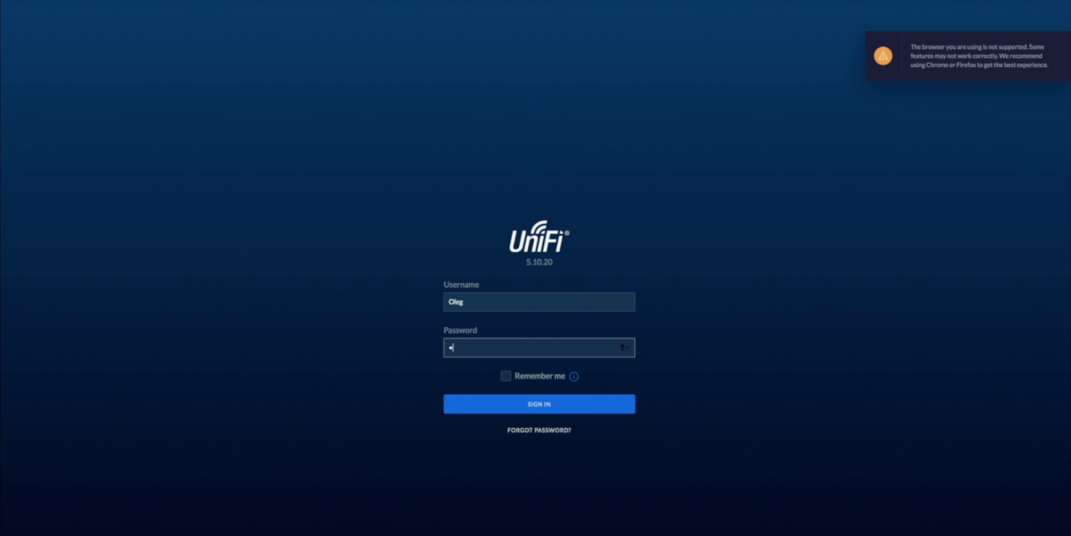
key(Return)
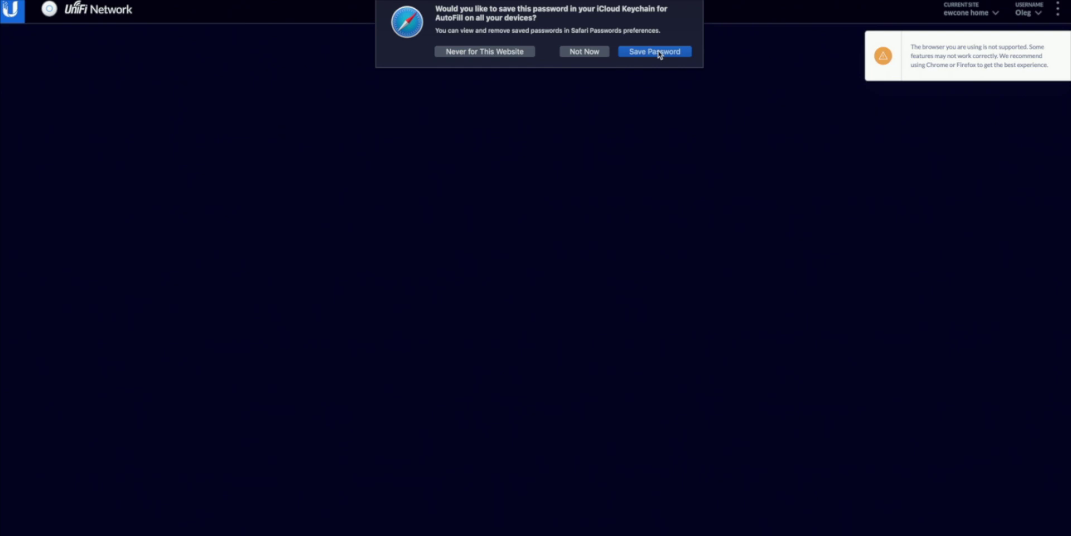
click(657, 52)
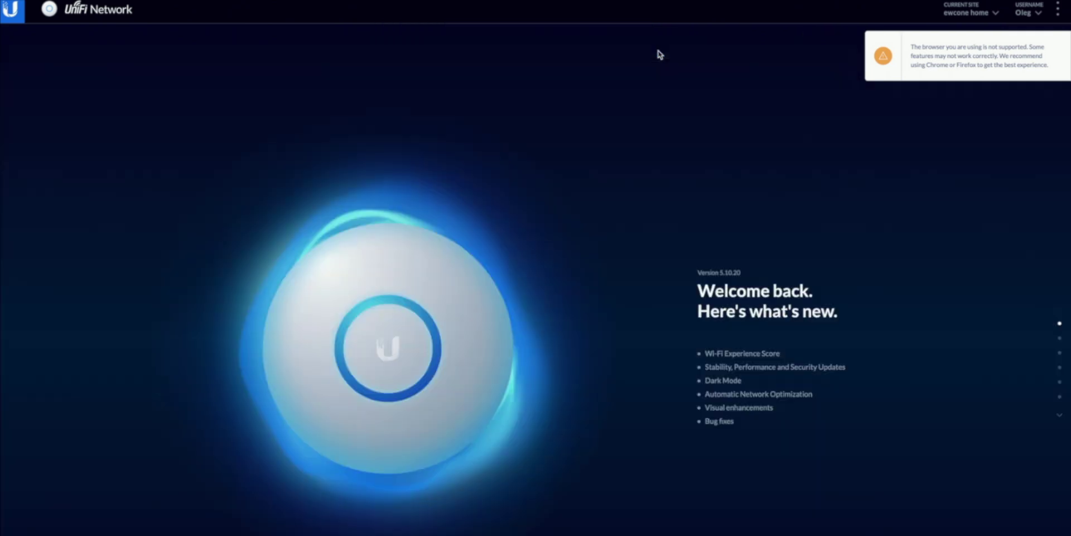
click(1063, 45)
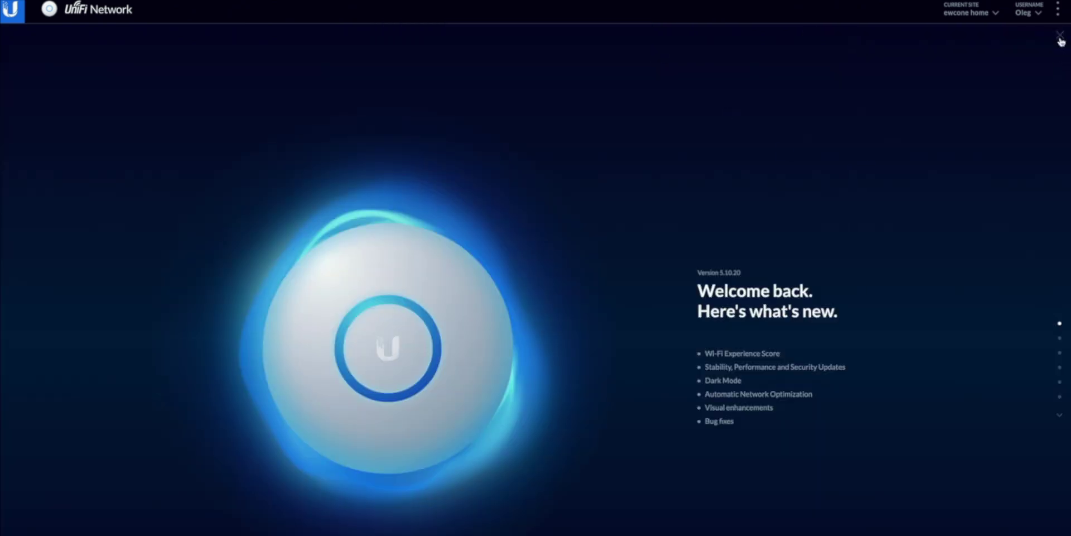
click(1060, 38)
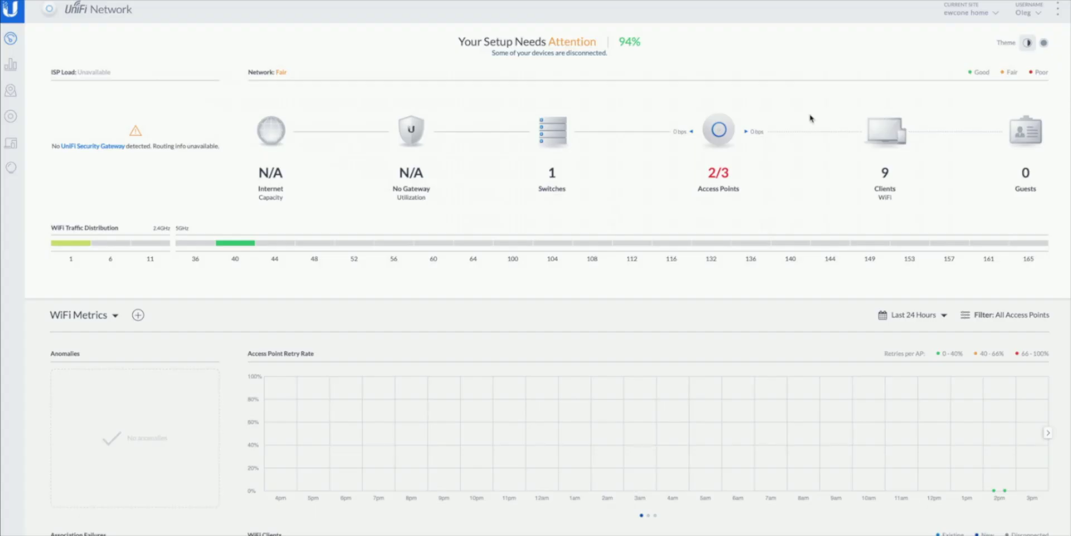
Step: Switch the UniFi Network dashboard to the dark theme
click(1044, 44)
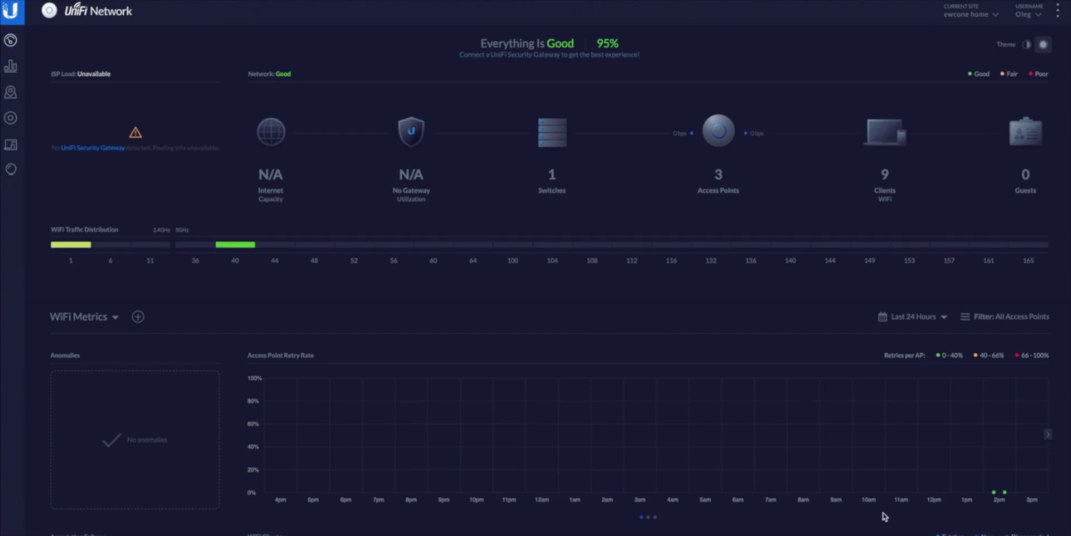
scroll(885, 517, down, 1)
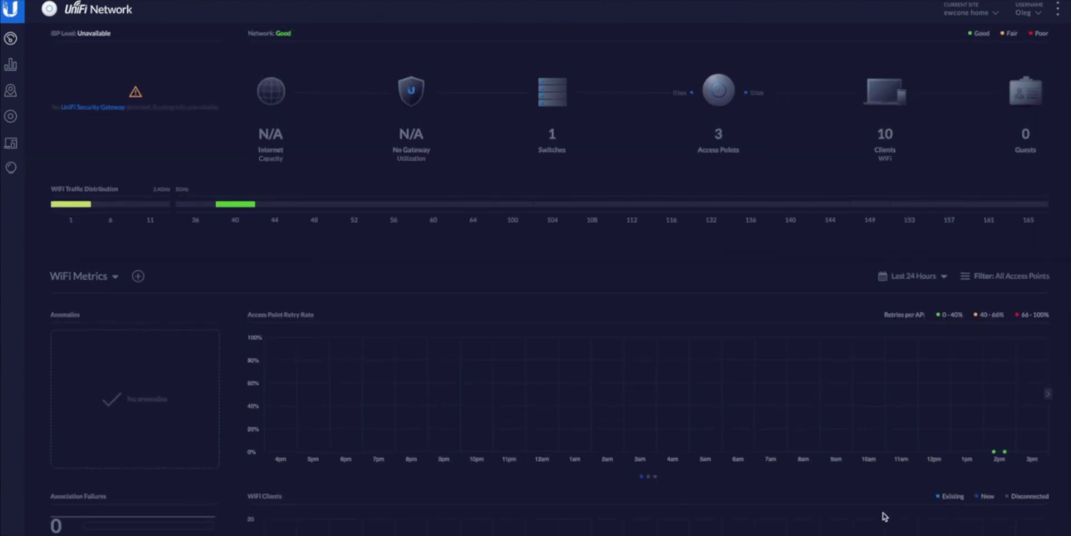
scroll(886, 511, up, 1)
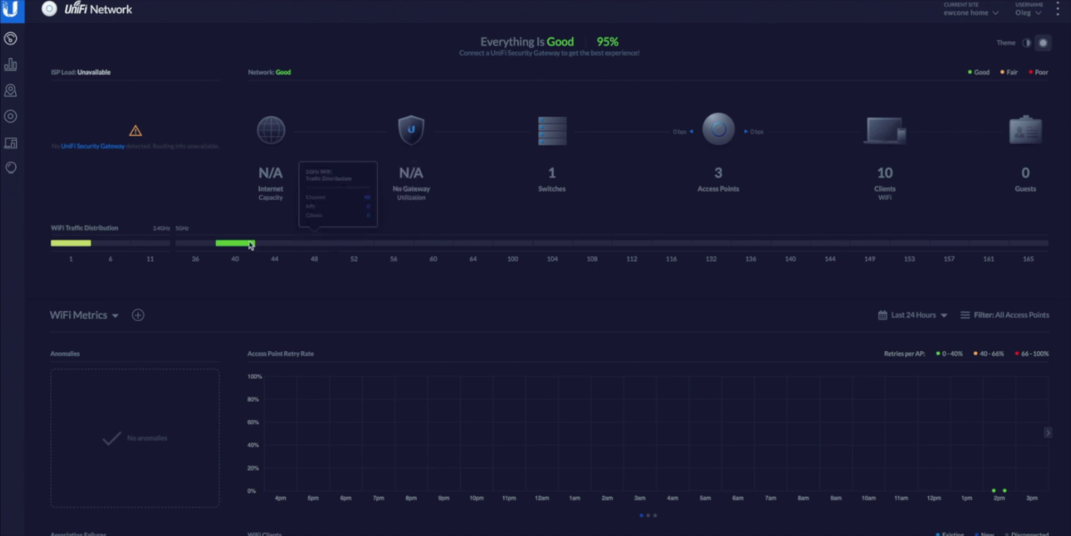
Step: Check the three access points and the switch under All devices, then return to the dashboard
click(719, 129)
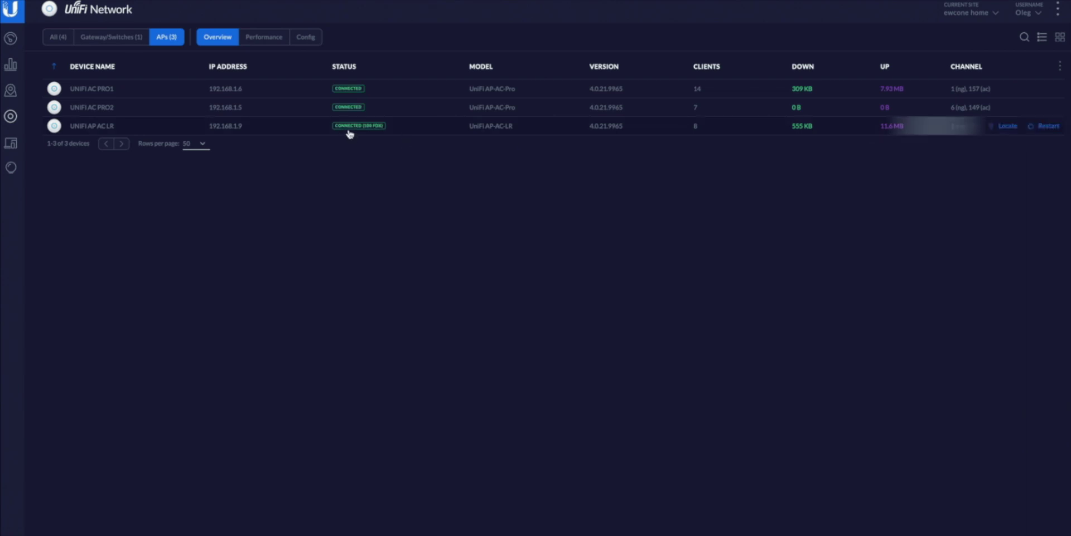
click(56, 38)
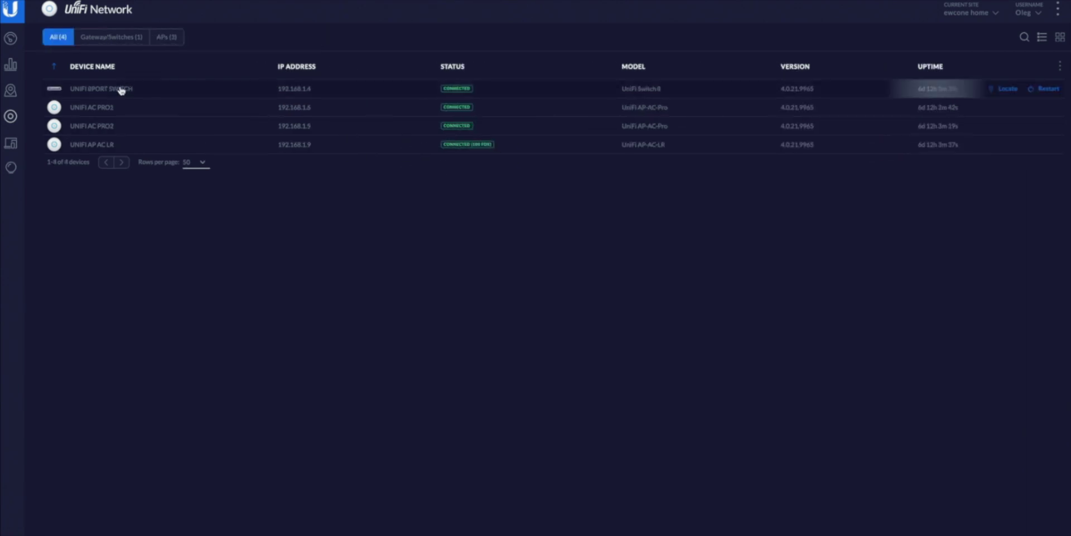
click(11, 41)
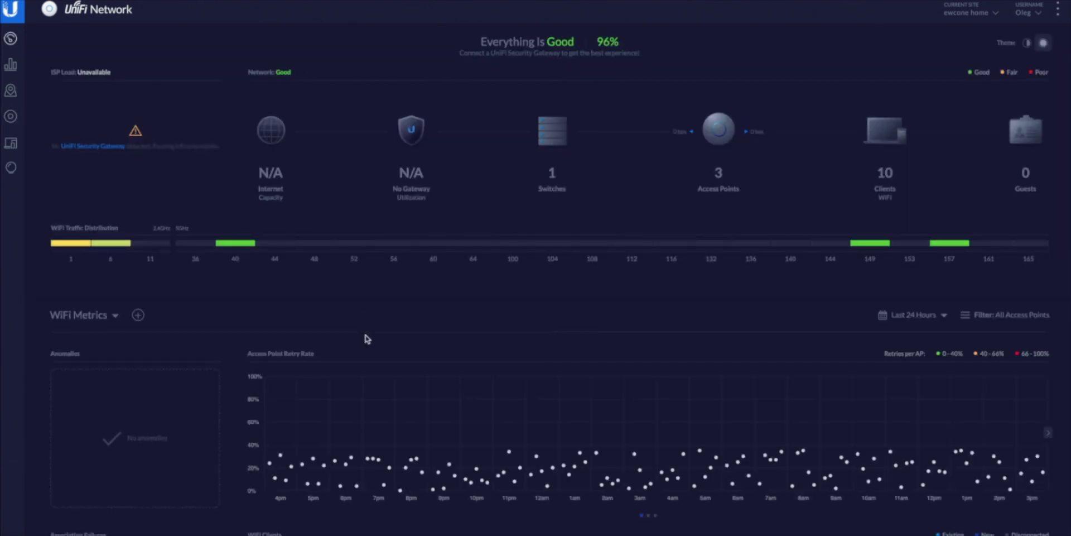
mouse_move(244, 255)
mouse_move(866, 246)
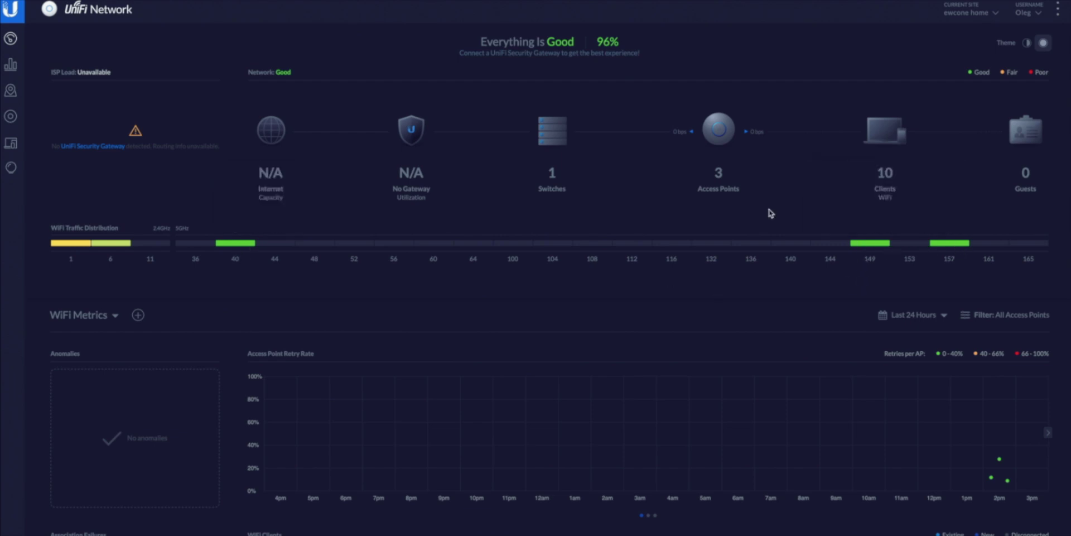
mouse_move(608, 54)
scroll(137, 242, down, 1)
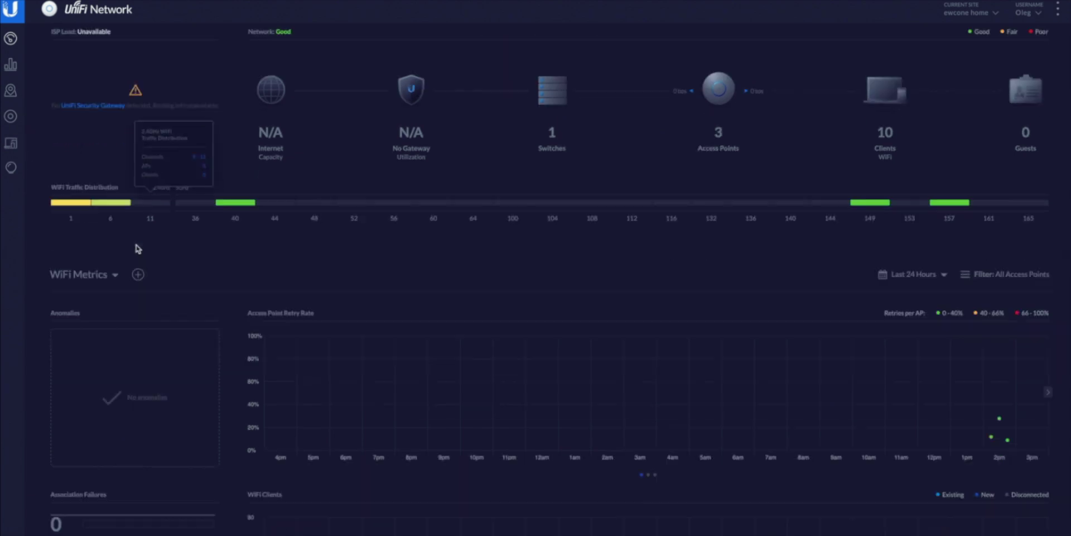